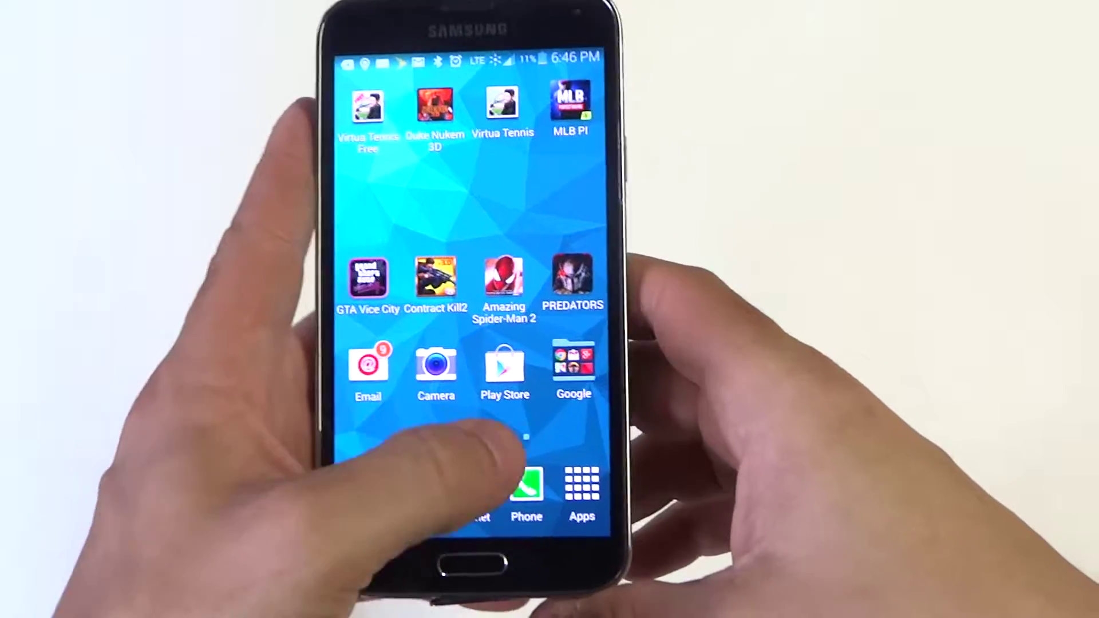
Reach Phone Settings > Contacts > Contacts to display, with All contacts still selected.
{"action": "left_click", "coordinate": [528, 487]}
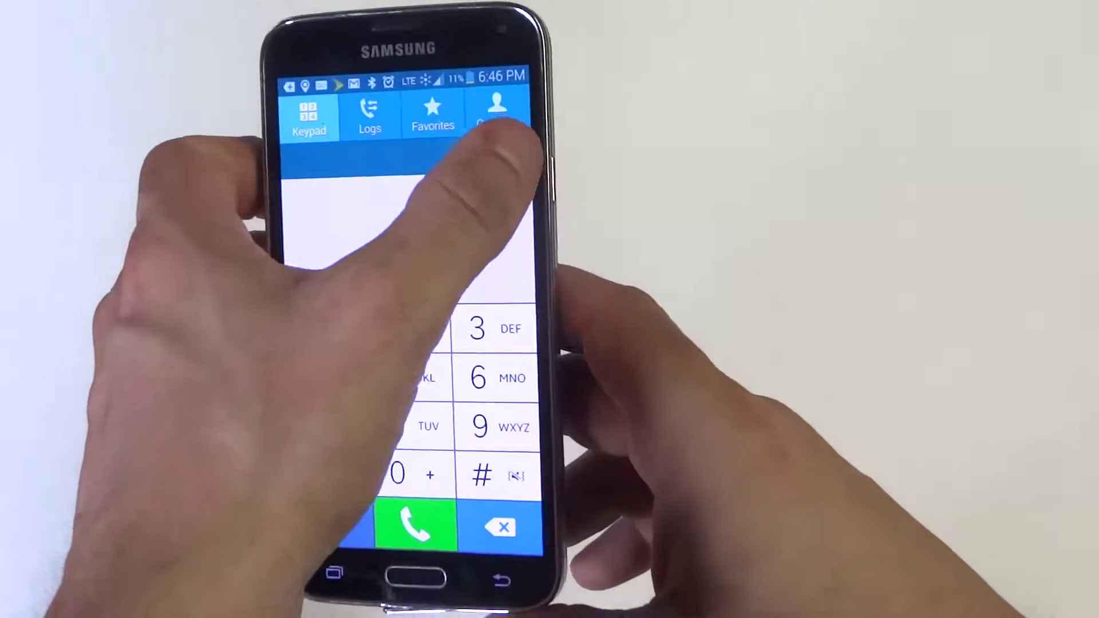
{"action": "left_click", "coordinate": [600, 140]}
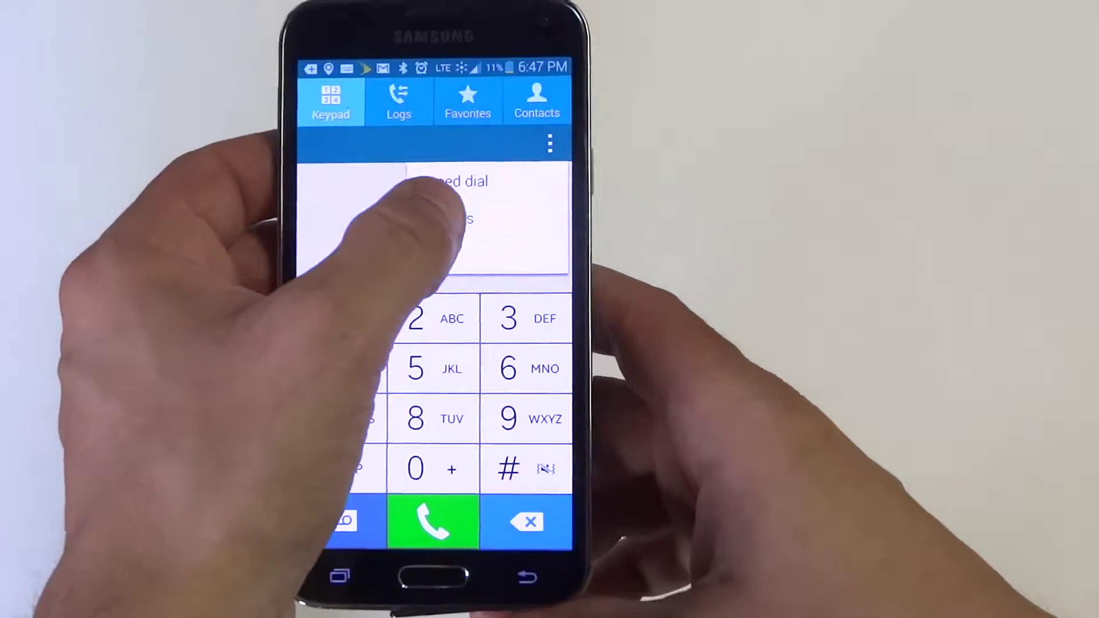
{"action": "left_click", "coordinate": [429, 224]}
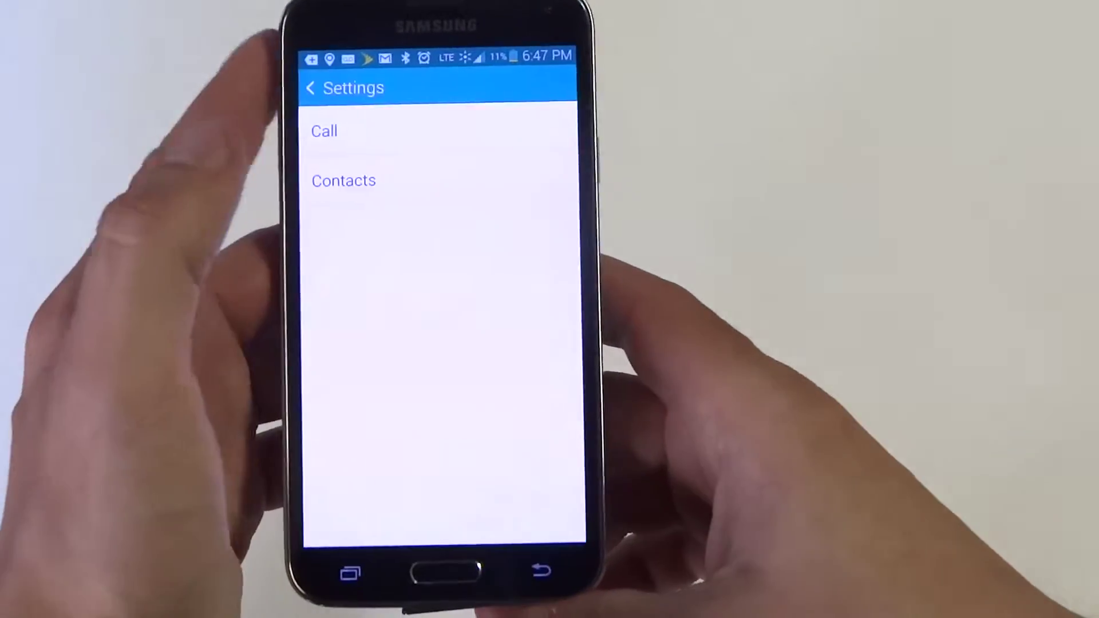
{"action": "left_click", "coordinate": [346, 180]}
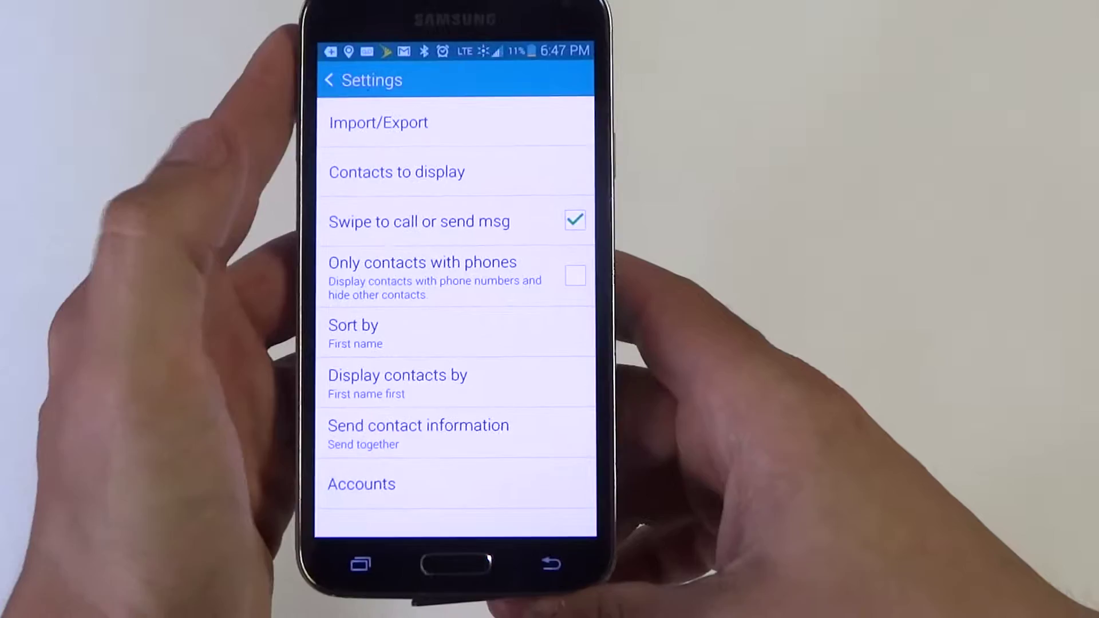
{"action": "left_click", "coordinate": [361, 174]}
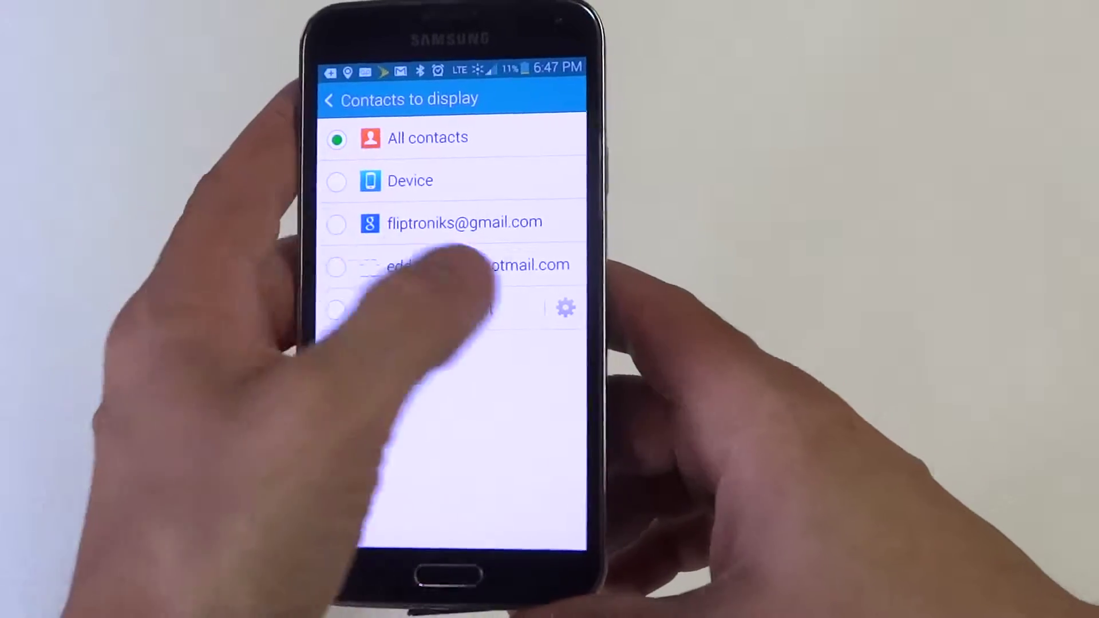
In the Customized list editor, expand and collapse the Google and Device group lists.
{"action": "left_click", "coordinate": [448, 312]}
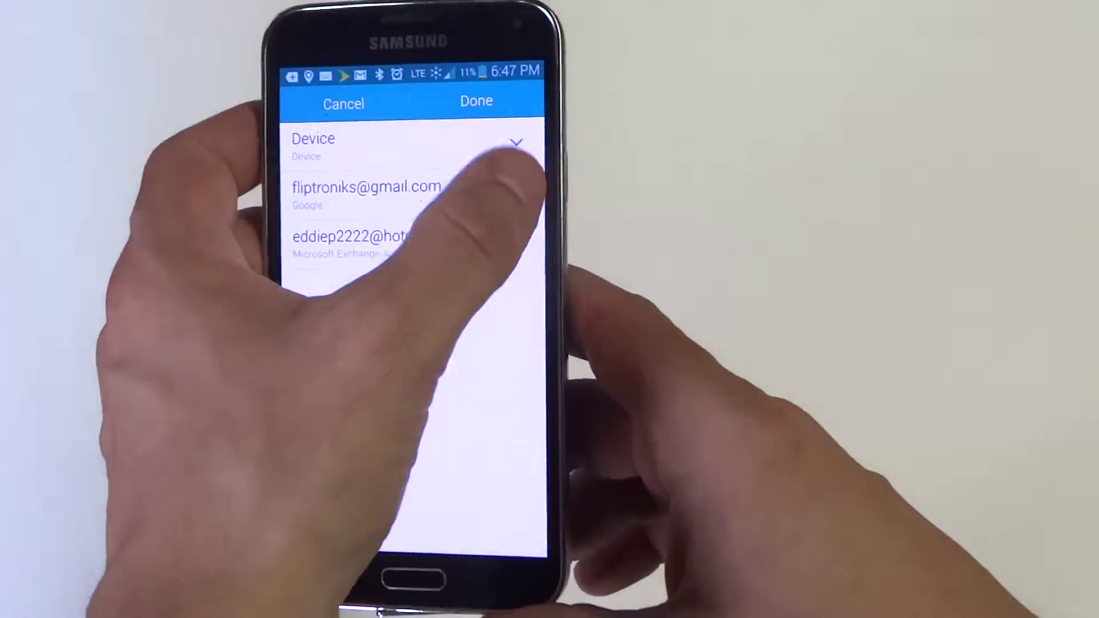
{"action": "left_click", "coordinate": [567, 178]}
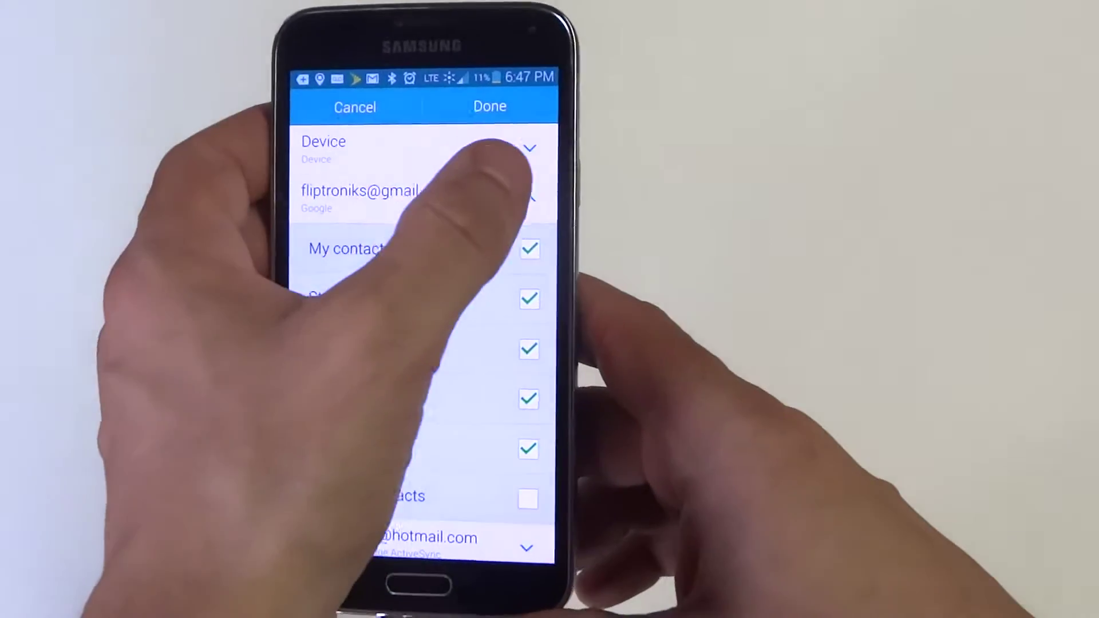
{"action": "left_click", "coordinate": [537, 193]}
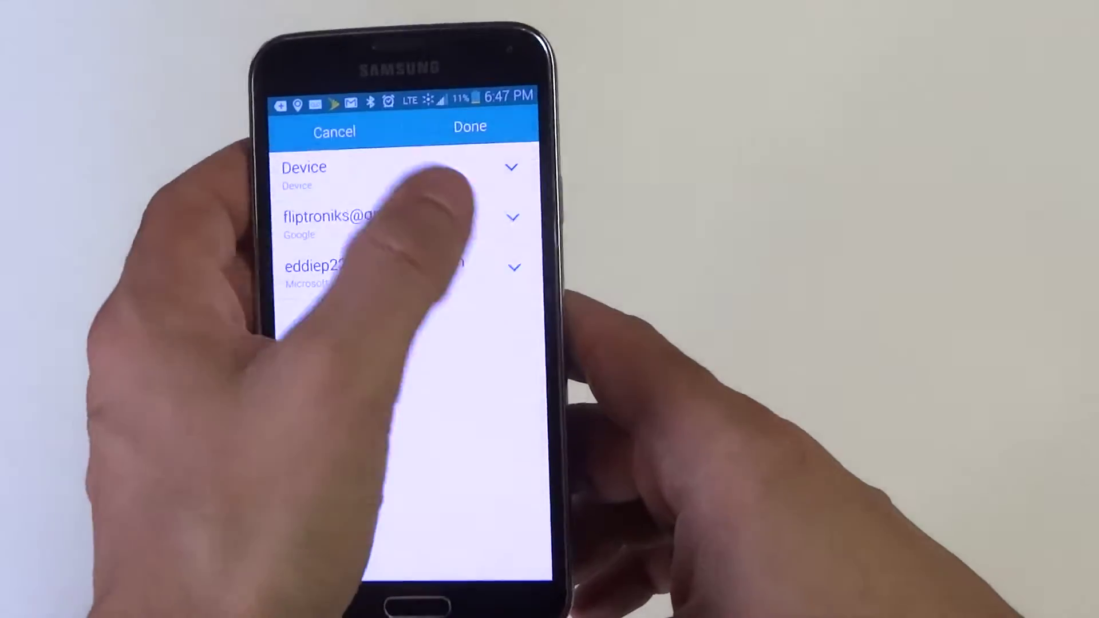
{"action": "left_click", "coordinate": [468, 168]}
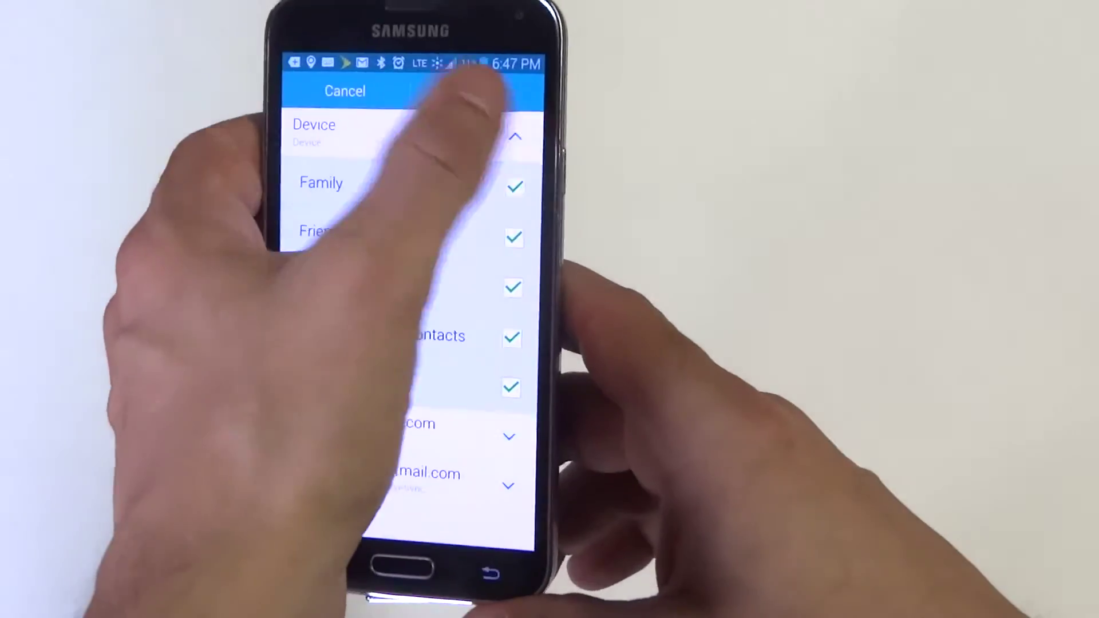
{"action": "left_click", "coordinate": [446, 146]}
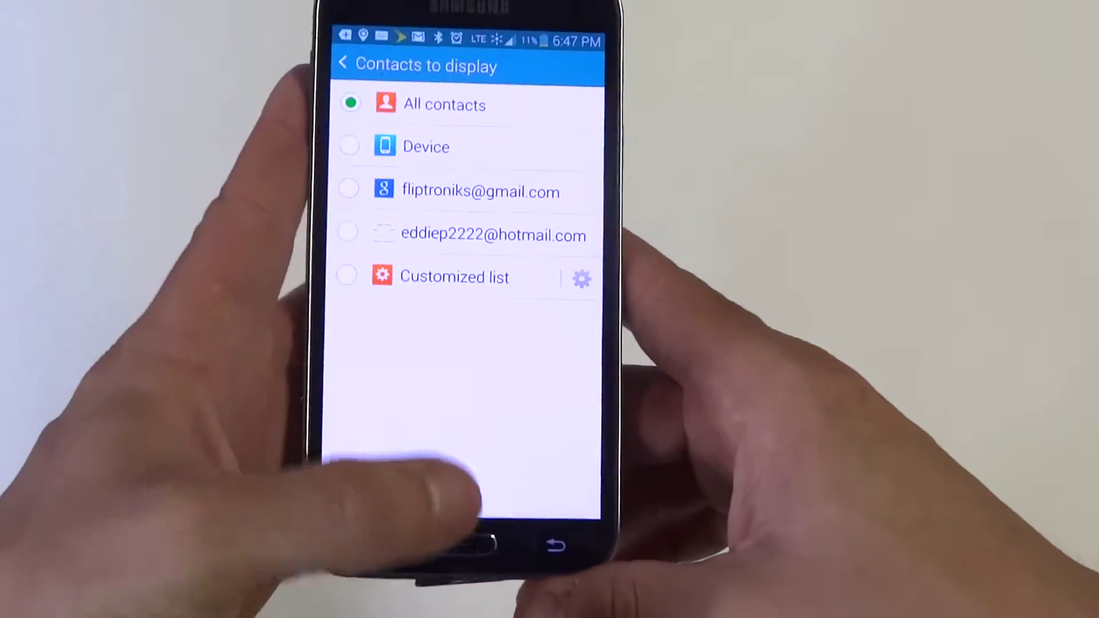
Leave the contact display settings for the Android home screen.
{"action": "left_click", "coordinate": [443, 551]}
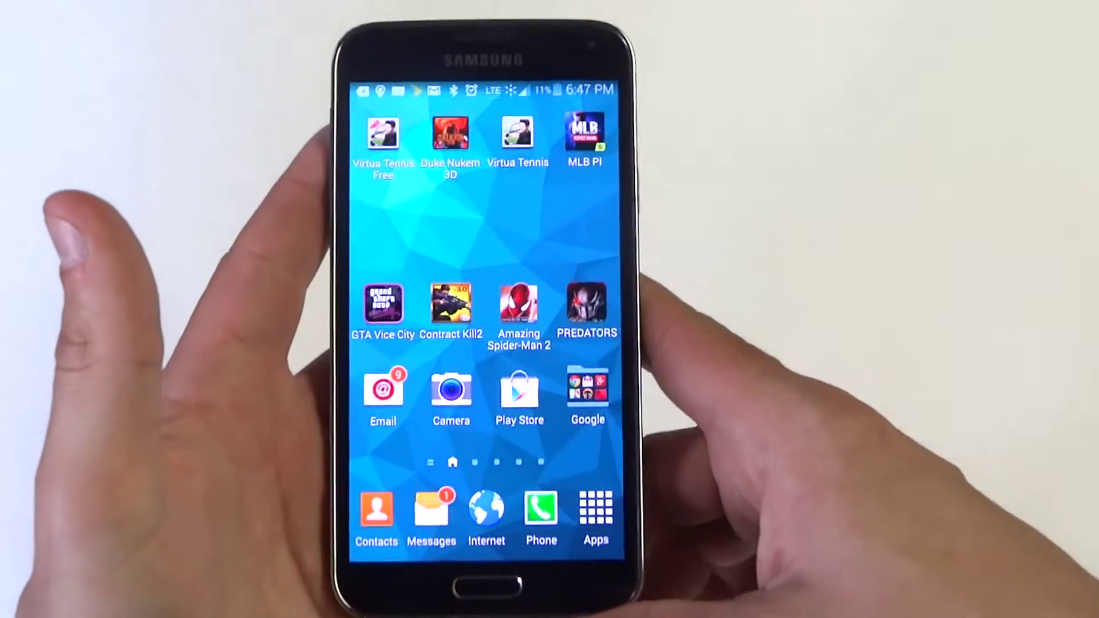